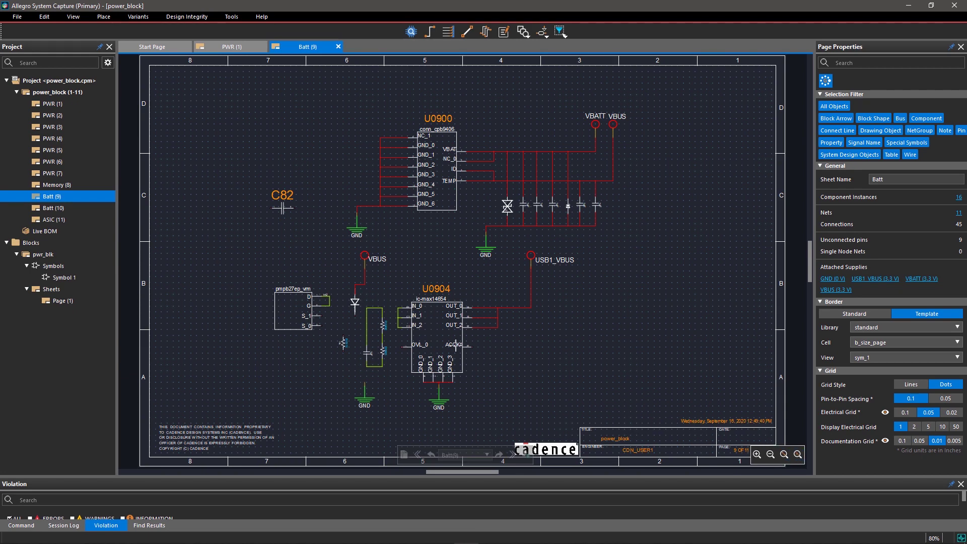
Wire pins S_1 and S_0 of the pmpb27ep_vrm component together
{"action": "left_click_drag", "start_coordinate": [255, 277], "coordinate": [533, 425]}
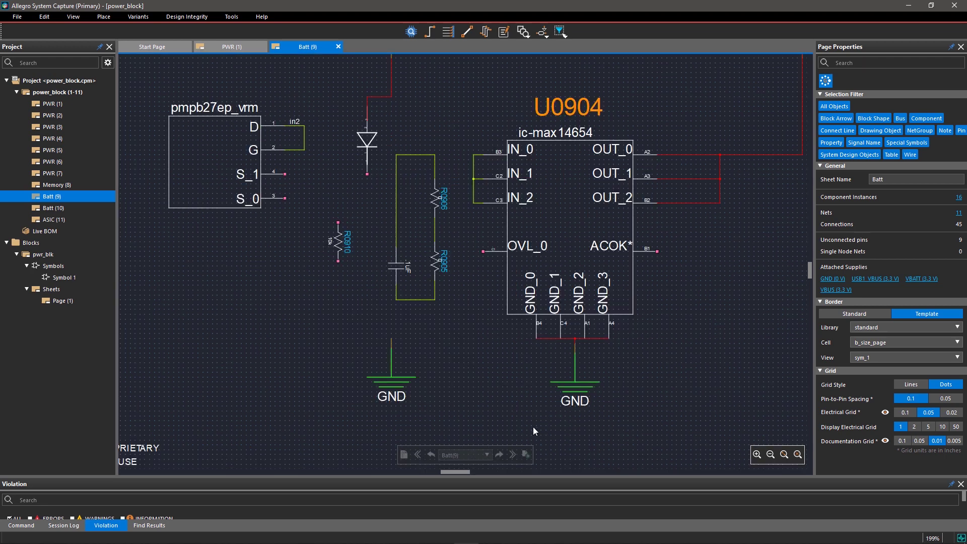
{"action": "left_click", "coordinate": [429, 32]}
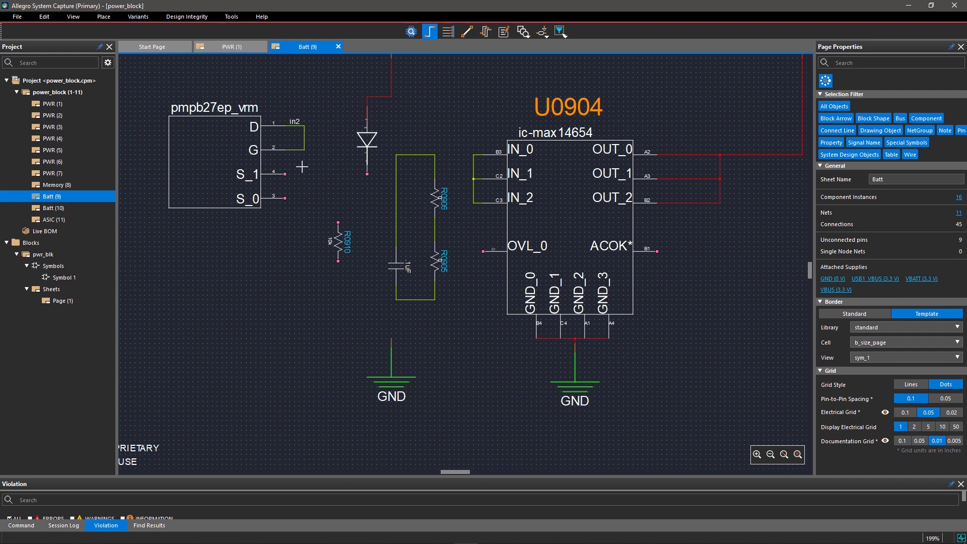
{"action": "left_click", "coordinate": [284, 174]}
{"action": "left_click", "coordinate": [304, 174]}
{"action": "left_click", "coordinate": [284, 198]}
{"action": "left_click", "coordinate": [285, 198]}
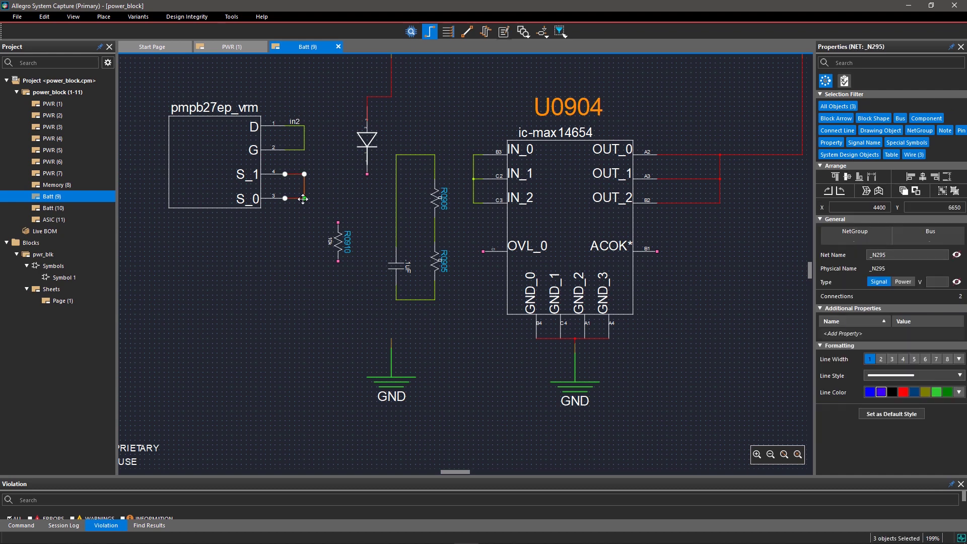
Wire the S_0 net to the diode's lower pin and the capacitor branch, and connect R0910's upper pin to it
{"action": "left_click", "coordinate": [367, 173]}
{"action": "left_click", "coordinate": [396, 198]}
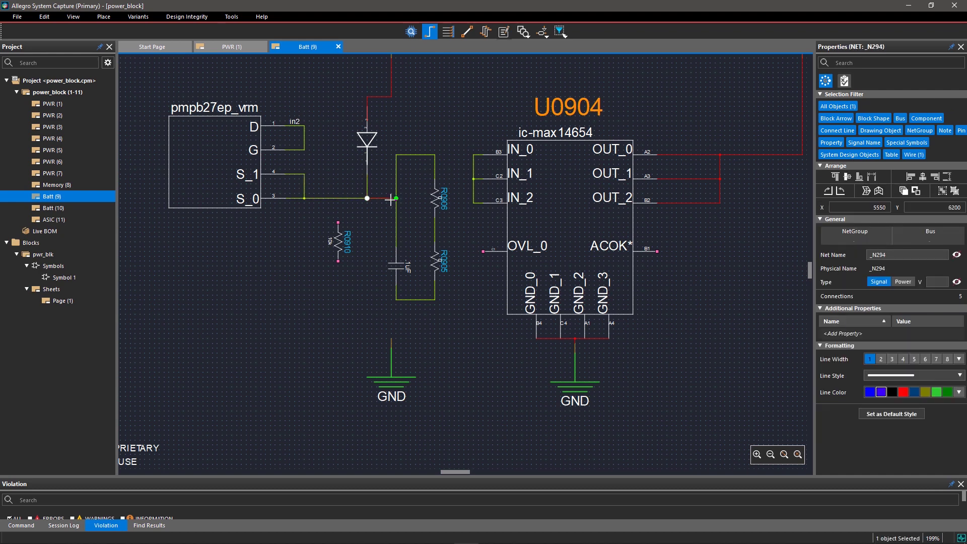
{"action": "left_click", "coordinate": [338, 222]}
{"action": "left_click", "coordinate": [338, 198]}
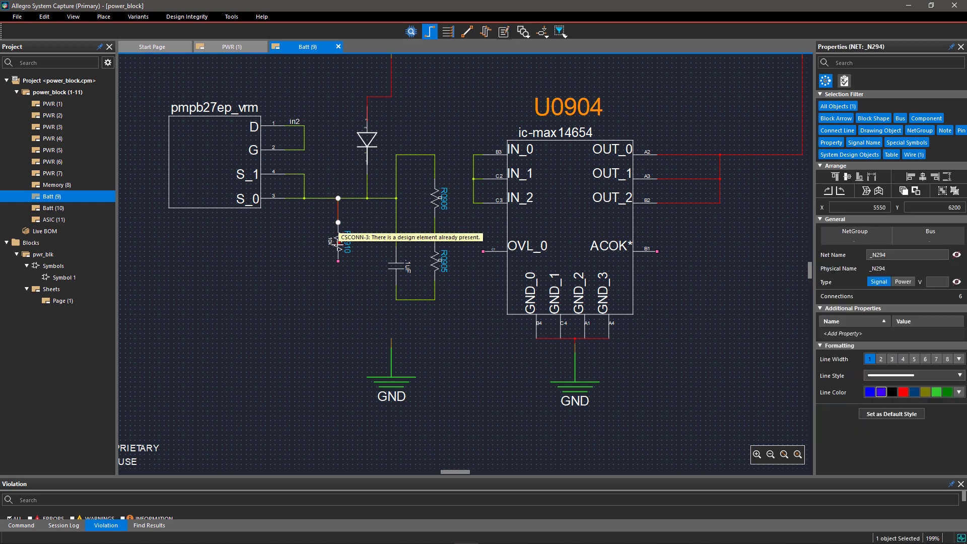
Wire R0910's lower pin down and diagonally across to the GND symbol below the capacitor
{"action": "left_click", "coordinate": [338, 261]}
{"action": "left_click", "coordinate": [338, 294]}
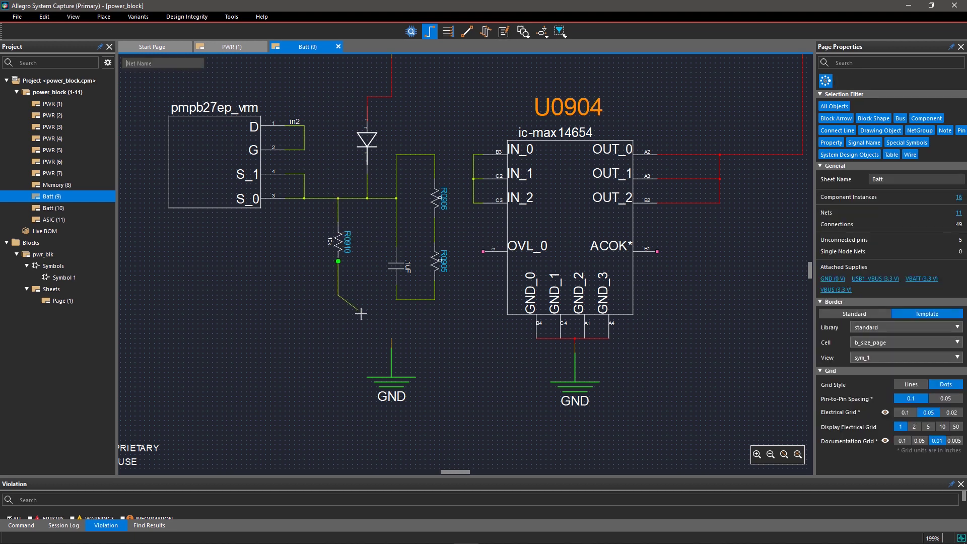
{"action": "left_click", "coordinate": [392, 337]}
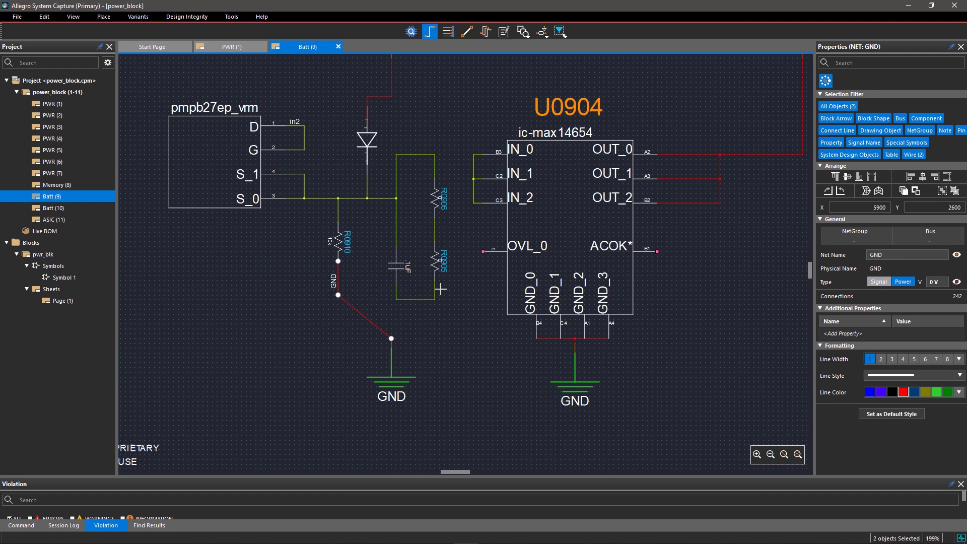
{"action": "key", "text": "Escape"}
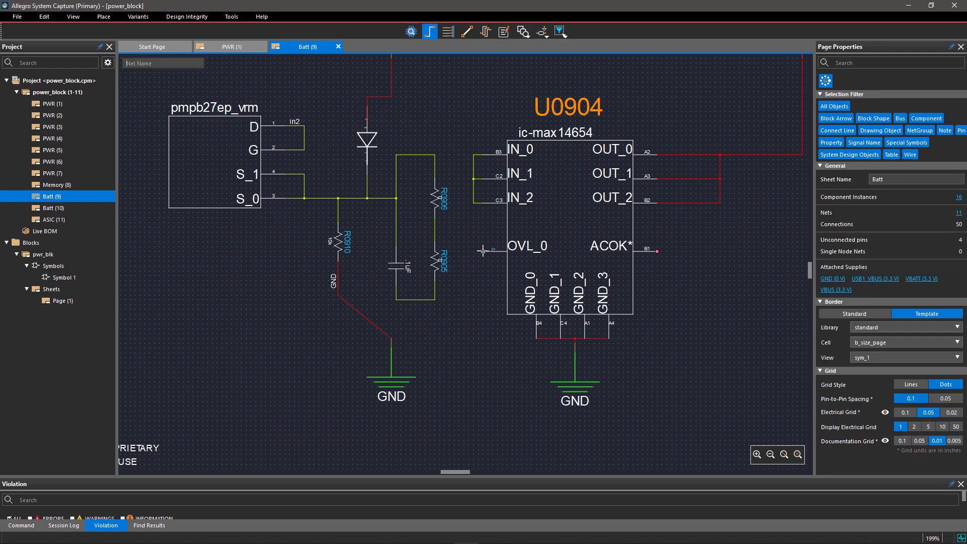
Wire U0904's OVL_0 pin to the node between resistors R0906 and R0905 and finish wiring
{"action": "left_click", "coordinate": [483, 251]}
{"action": "left_click", "coordinate": [436, 232]}
{"action": "right_click", "coordinate": [495, 221]}
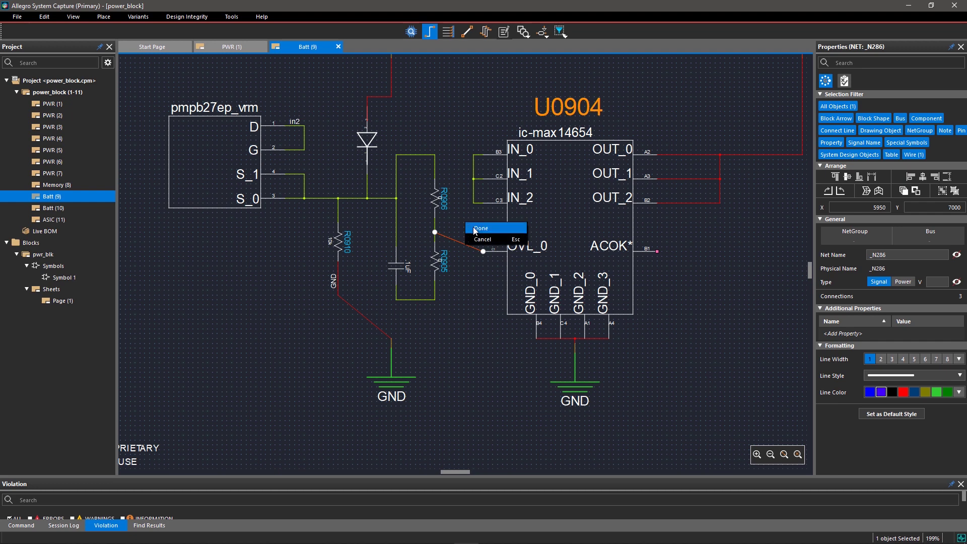
{"action": "left_click", "coordinate": [510, 228]}
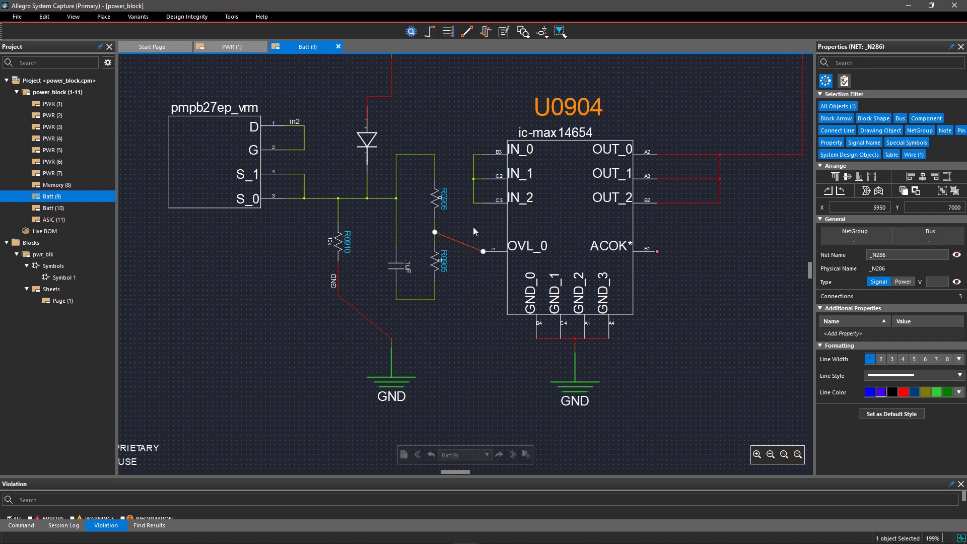
Name the net on pin S_0 IN_1 and display its name on the schematic
{"action": "left_click", "coordinate": [326, 198]}
{"action": "double_click", "coordinate": [890, 253]}
{"action": "type", "text": "IN_"}
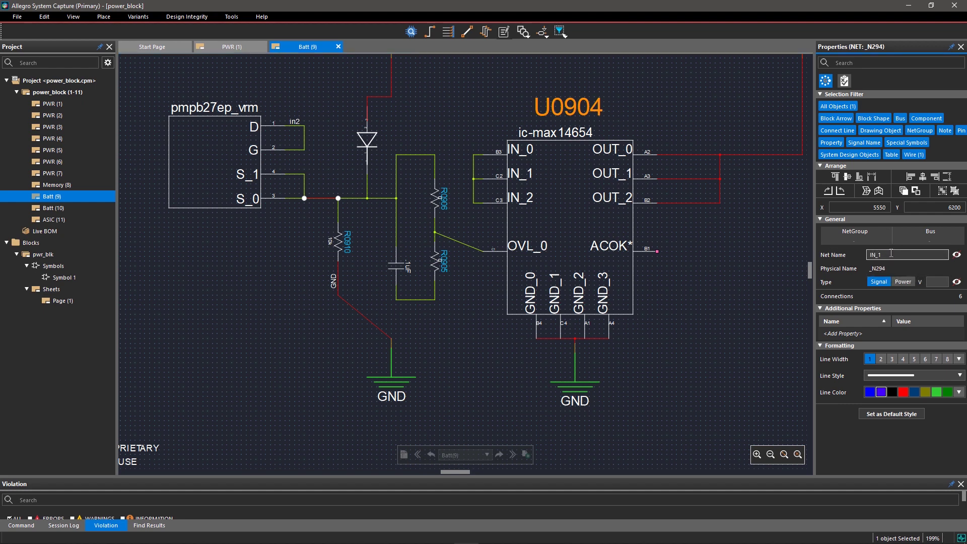
{"action": "type", "text": "1"}
{"action": "left_click", "coordinate": [957, 255]}
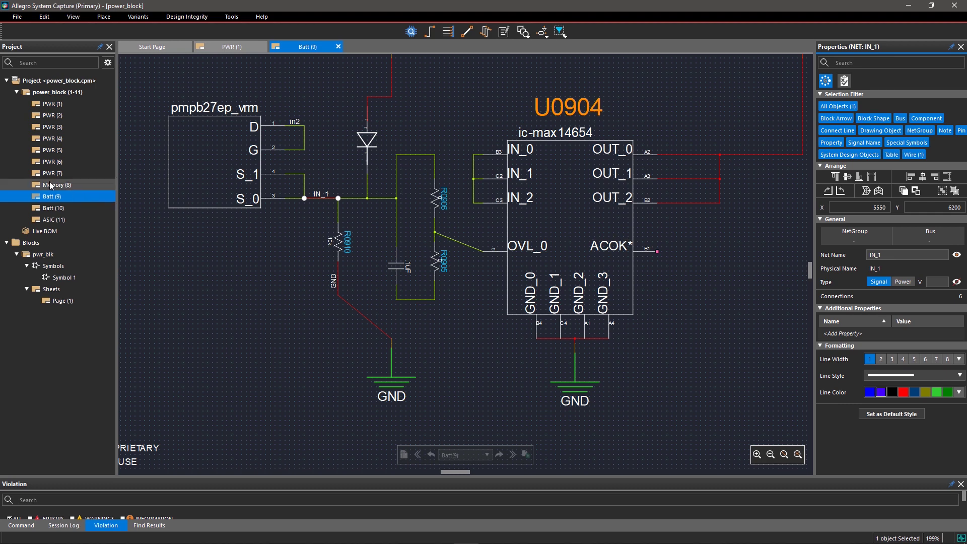
On the Memory (8) page, draw an L-shaped bus with its long vertical run beside IC1's address pins
{"action": "double_click", "coordinate": [51, 186]}
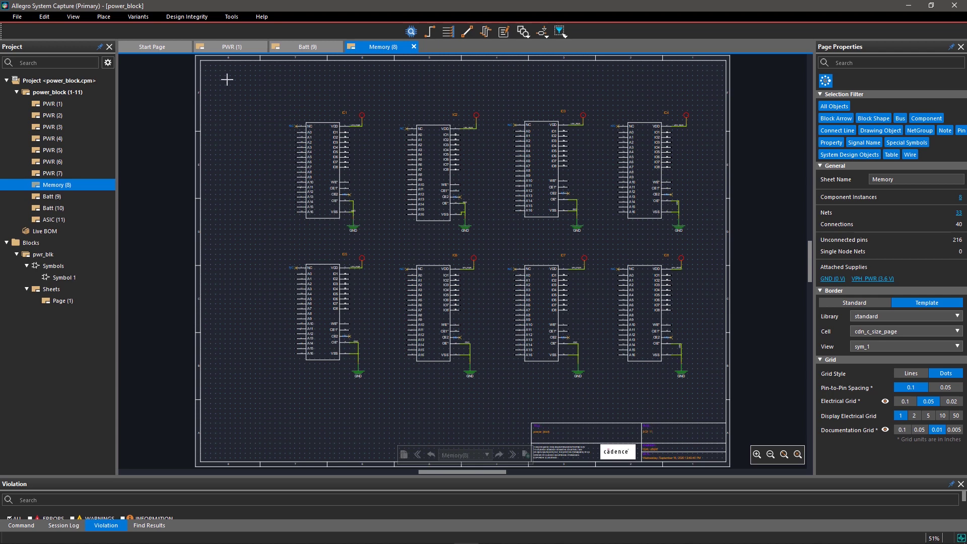
{"action": "left_click_drag", "start_coordinate": [224, 75], "coordinate": [500, 250]}
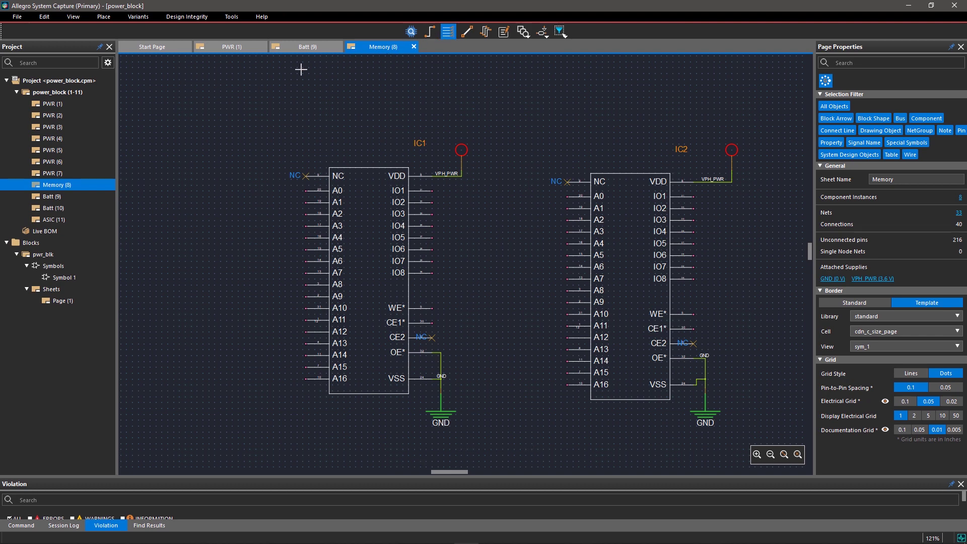
{"action": "left_click", "coordinate": [126, 112]}
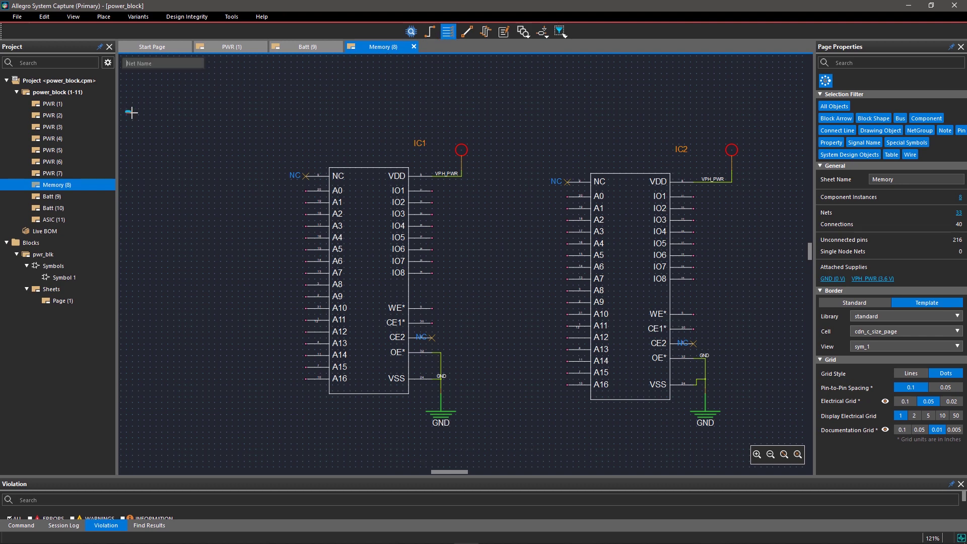
{"action": "right_click", "coordinate": [161, 458]}
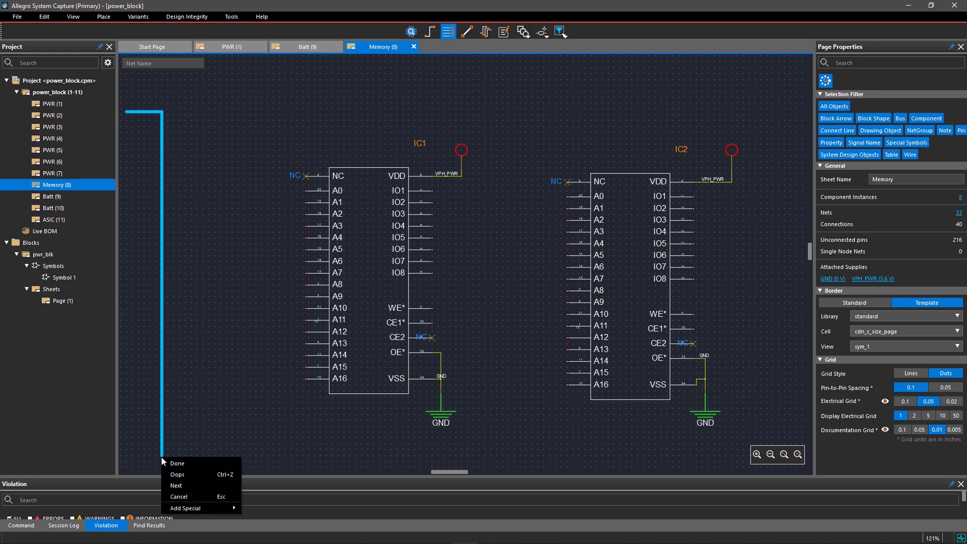
{"action": "left_click", "coordinate": [171, 461]}
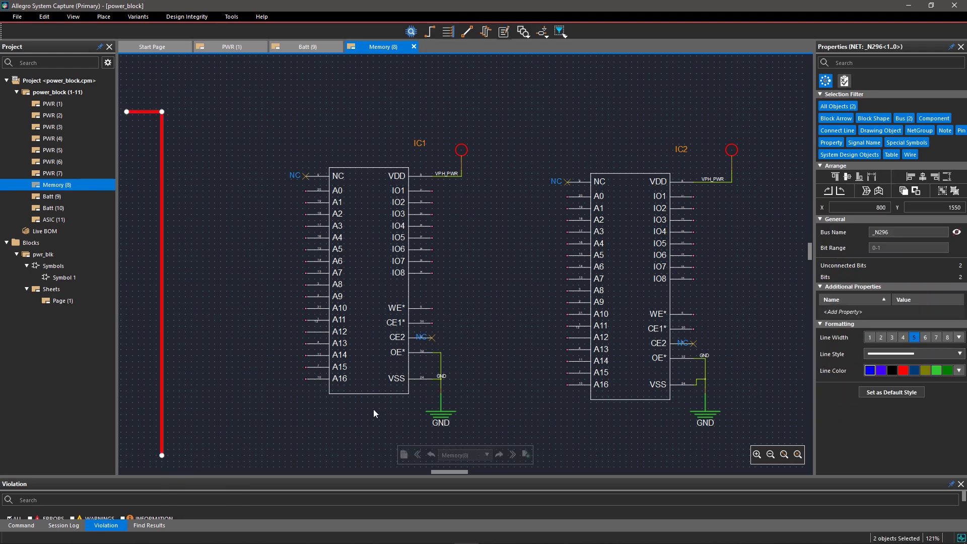
Rename the new bus mem<0..29> and display its name on the schematic
{"action": "left_click", "coordinate": [895, 232]}
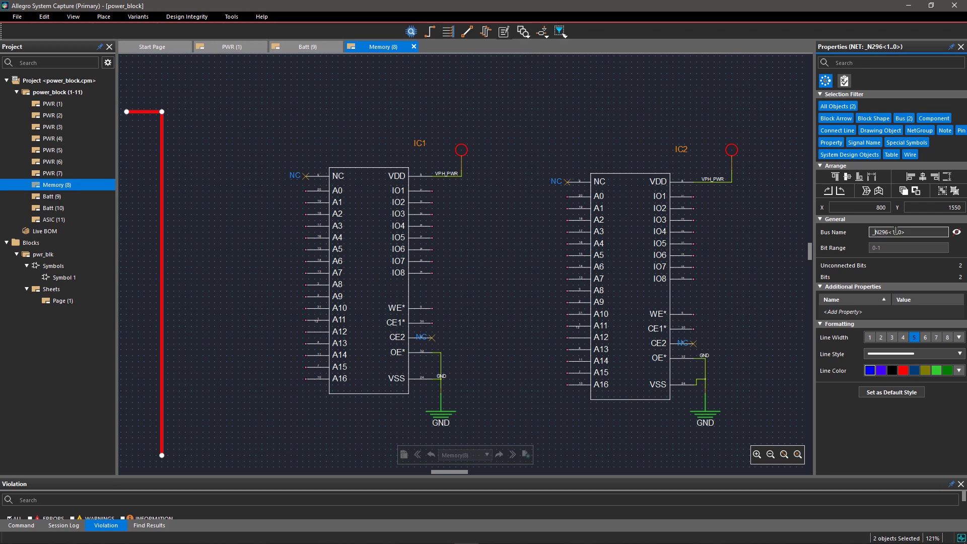
{"action": "key", "text": "BackSpace"}
{"action": "key", "text": "BackSpace"}
{"action": "key", "text": "BackSpace"}
{"action": "key", "text": "BackSpace"}
{"action": "key", "text": "BackSpace"}
{"action": "type", "text": "mem"}
{"action": "key", "text": "Right"}
{"action": "key", "text": "Delete"}
{"action": "type", "text": "0"}
{"action": "key", "text": "Right"}
{"action": "key", "text": "Right"}
{"action": "key", "text": "Delete"}
{"action": "type", "text": "29"}
{"action": "left_click", "coordinate": [958, 235]}
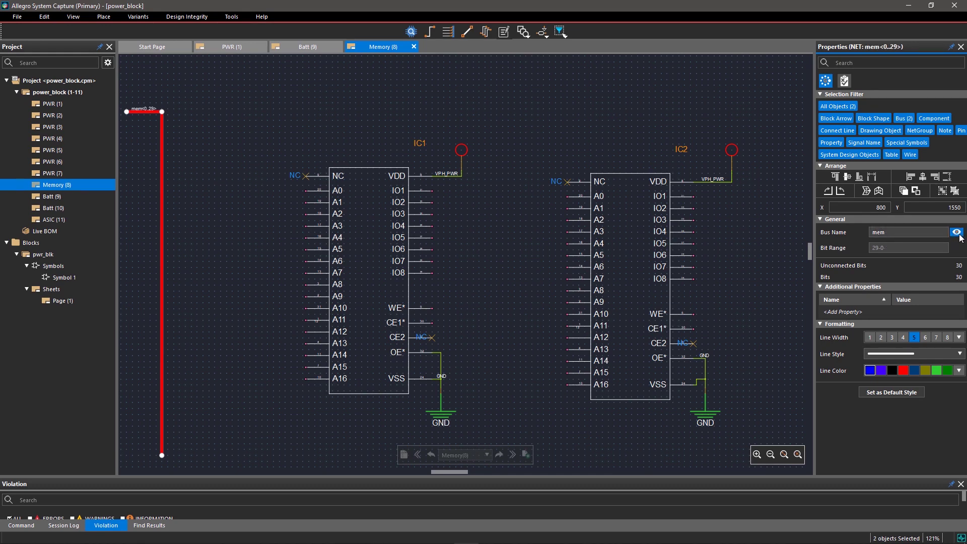
Enlarge the font of the mem<0..29> bus name label by several sizes
{"action": "left_click", "coordinate": [145, 109]}
{"action": "right_click", "coordinate": [145, 108]}
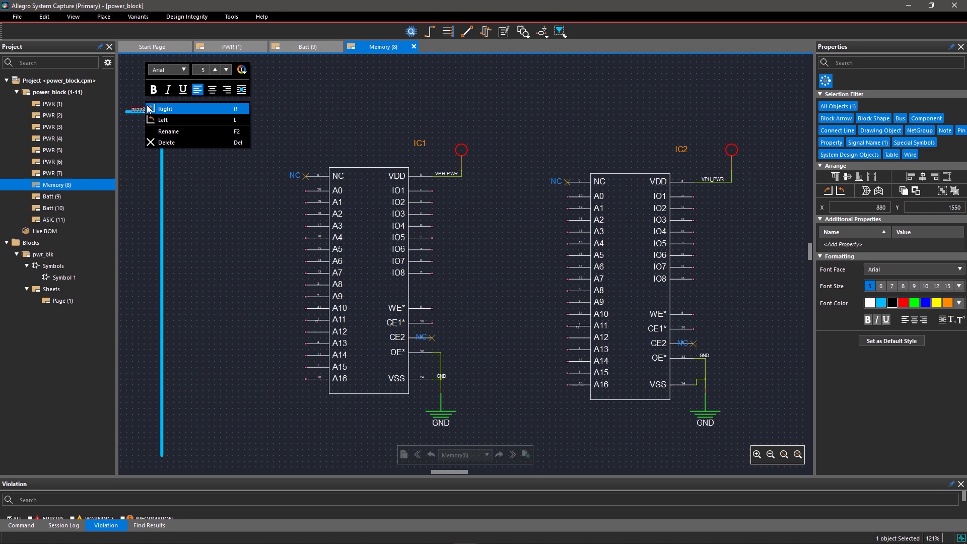
{"action": "left_click", "coordinate": [214, 71]}
{"action": "left_click", "coordinate": [215, 70]}
{"action": "left_click", "coordinate": [215, 70]}
{"action": "left_click", "coordinate": [215, 71]}
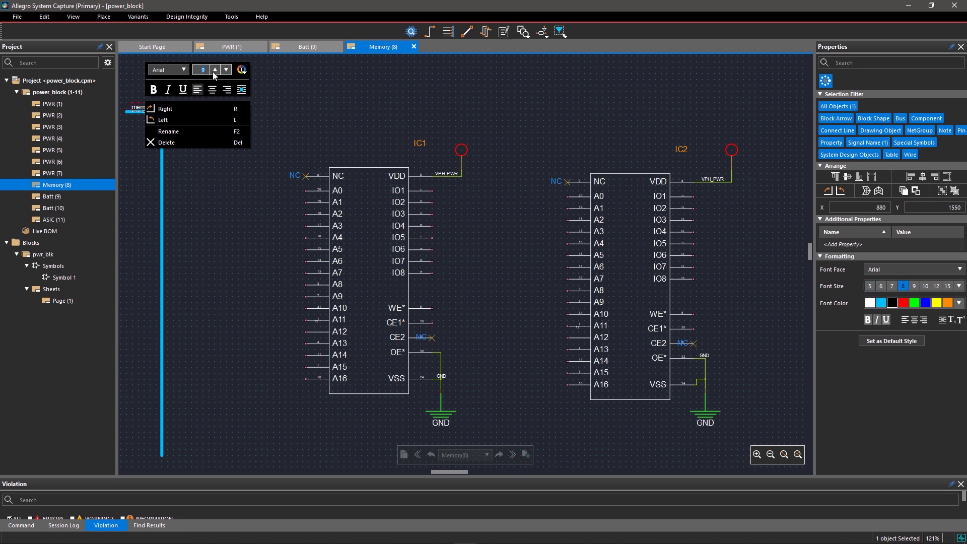
{"action": "left_click", "coordinate": [215, 70]}
{"action": "left_click", "coordinate": [254, 73]}
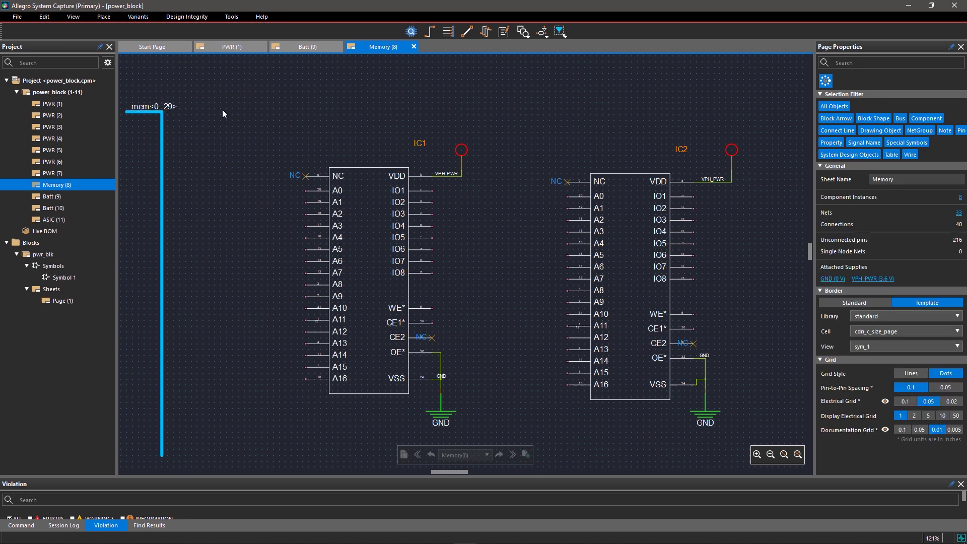
Set up drawing multiple bits 0 to 16 of the mem<0..29> bus, with grid distance 4 and without the bus
{"action": "right_click", "coordinate": [162, 186]}
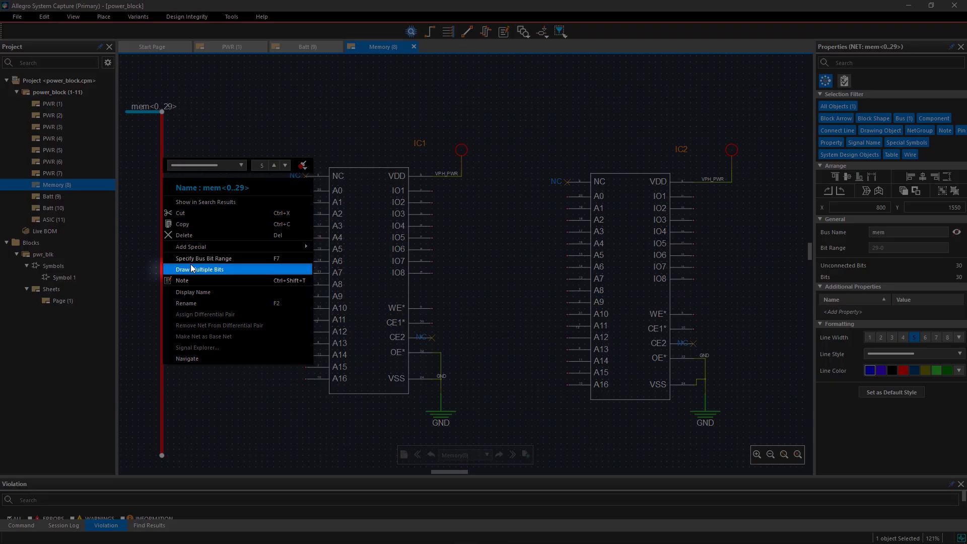
{"action": "left_click", "coordinate": [192, 269]}
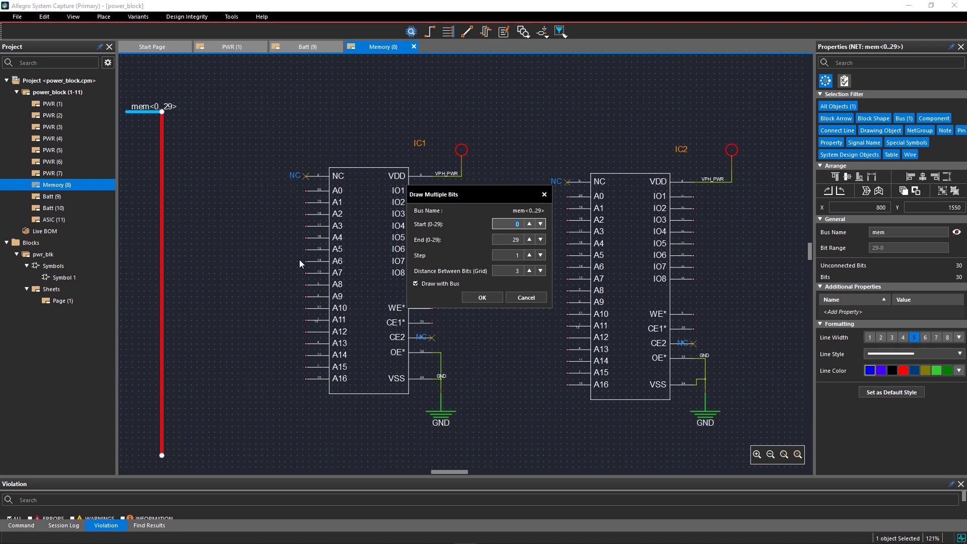
{"action": "left_click", "coordinate": [508, 240]}
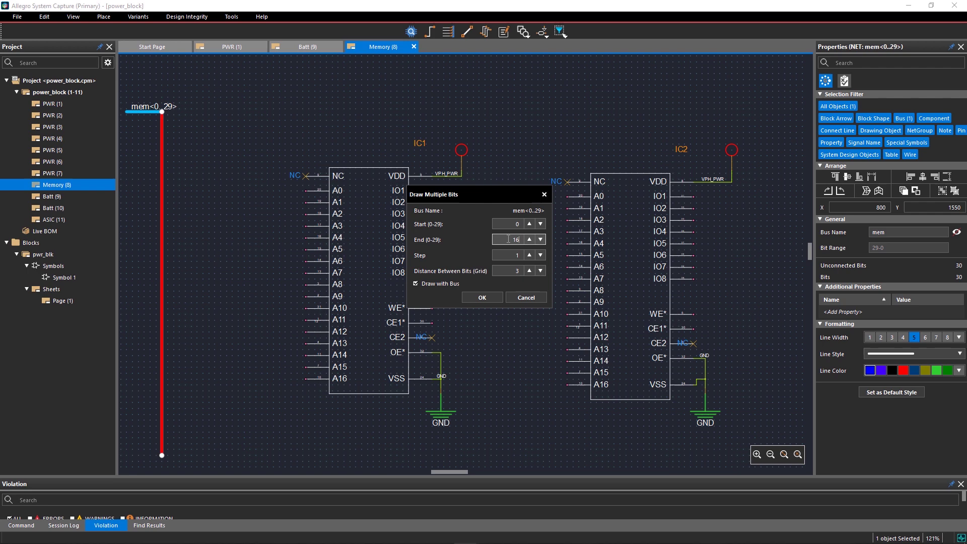
{"action": "left_click", "coordinate": [529, 270]}
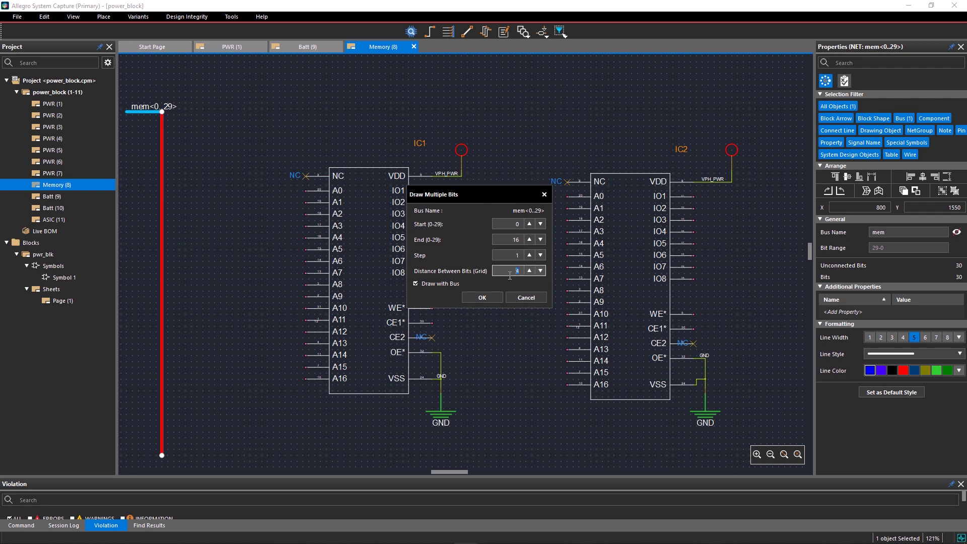
{"action": "left_click", "coordinate": [417, 284]}
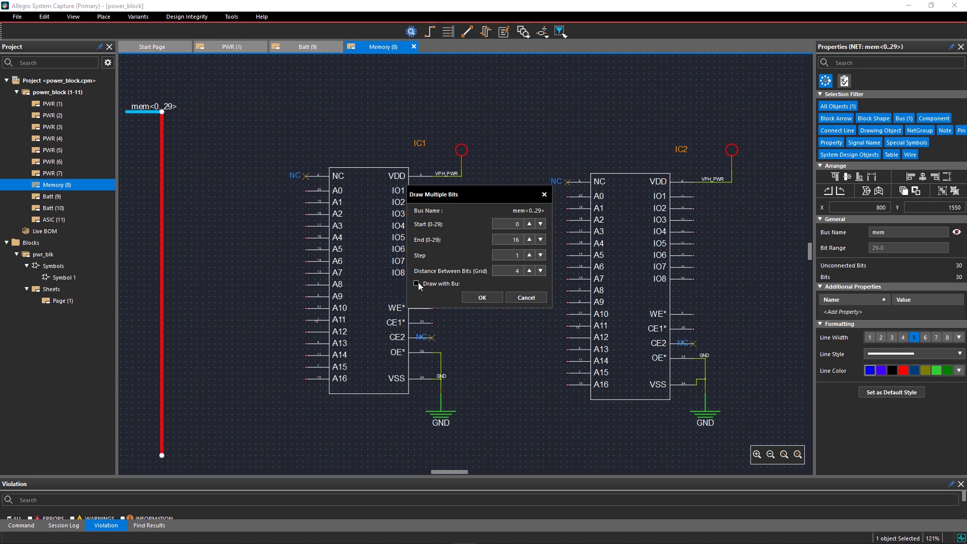
{"action": "left_click", "coordinate": [476, 297]}
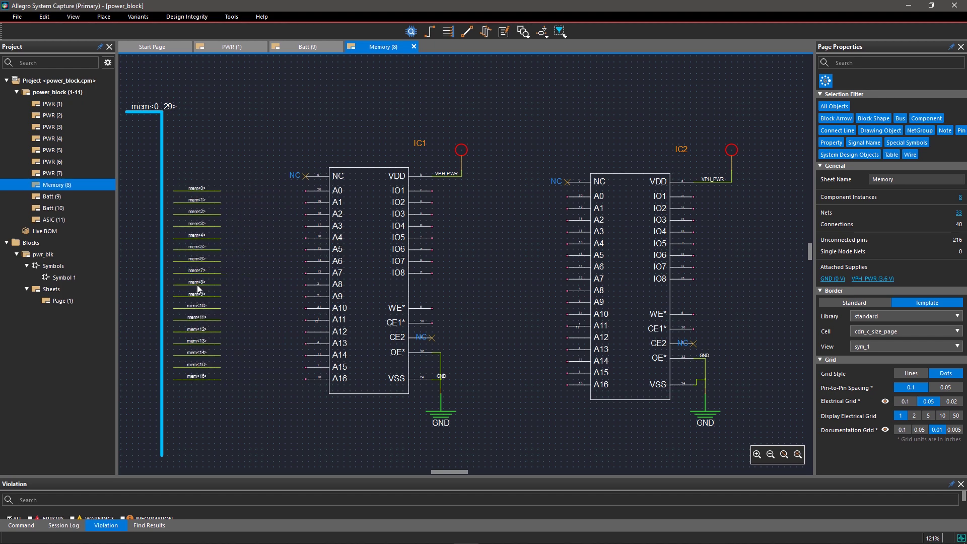
Attach the mem<0> to mem<16> bit wires to the vertical bus and extend them to IC1's pins A0 to A16
{"action": "left_click", "coordinate": [186, 285]}
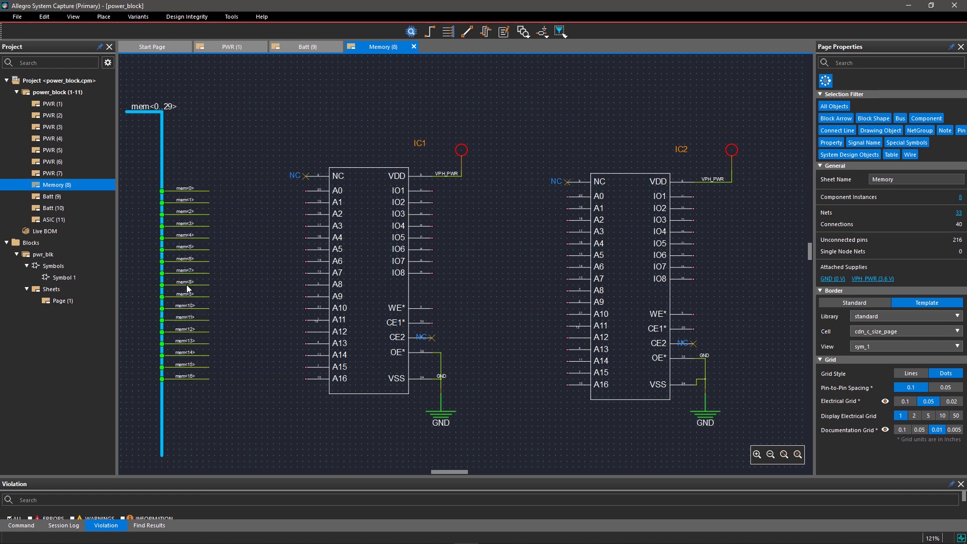
{"action": "key", "text": "Escape"}
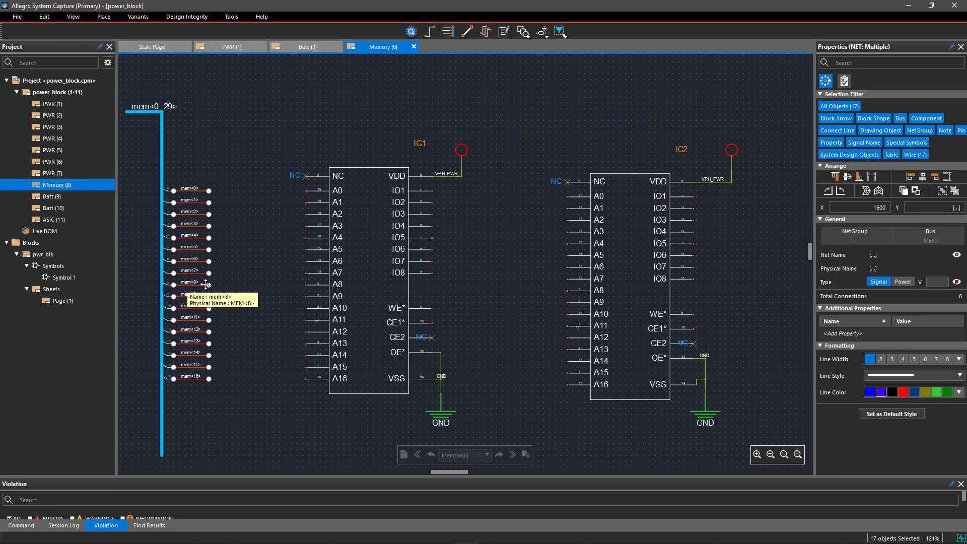
{"action": "left_click_drag", "start_coordinate": [208, 284], "coordinate": [306, 293]}
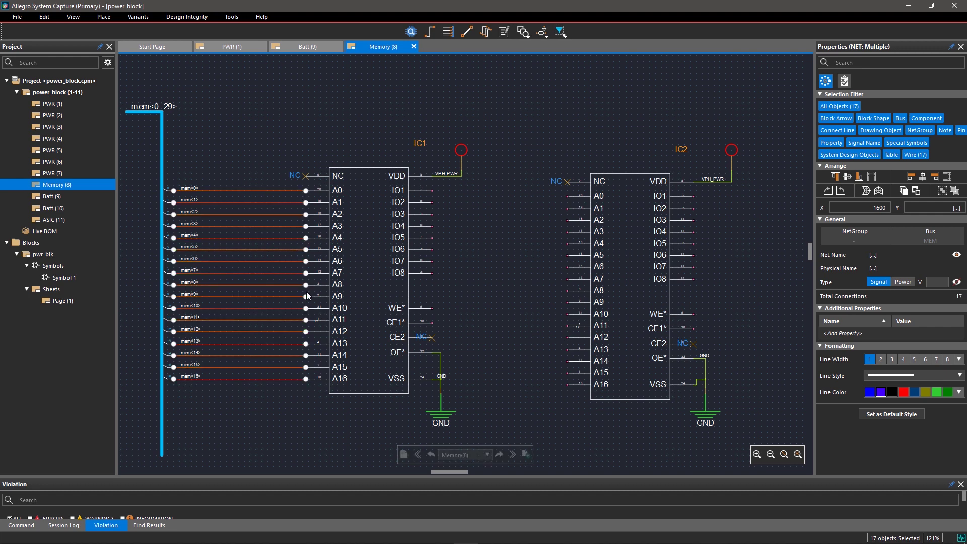
Draw stubs on IC1's unconnected pins, named the same as the pin names
{"action": "left_click", "coordinate": [309, 291]}
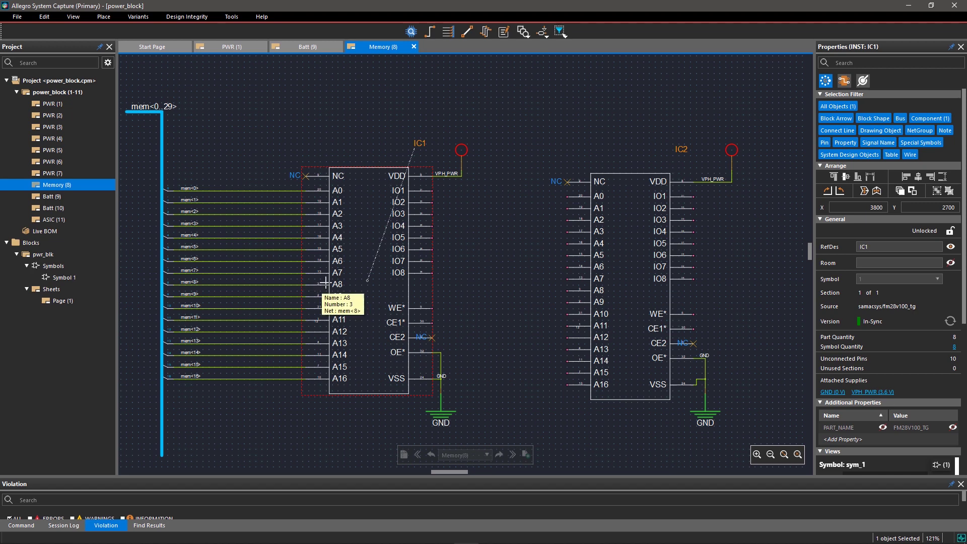
{"action": "right_click", "coordinate": [371, 258]}
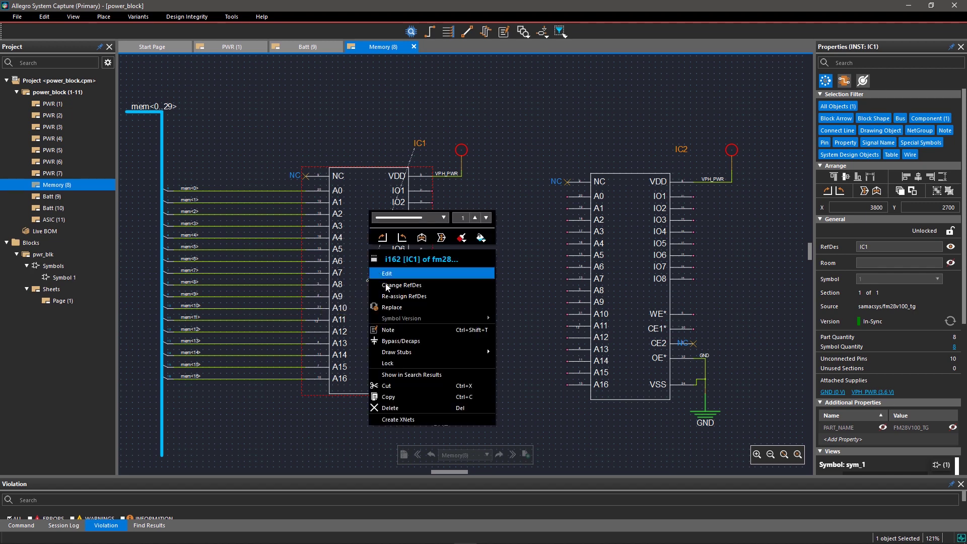
{"action": "mouse_move", "coordinate": [412, 354]}
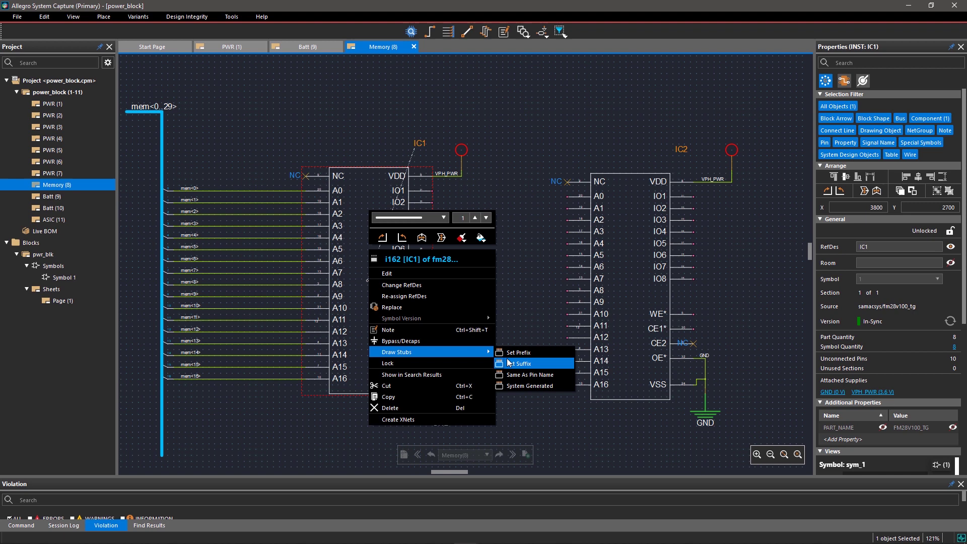
{"action": "left_click", "coordinate": [515, 378]}
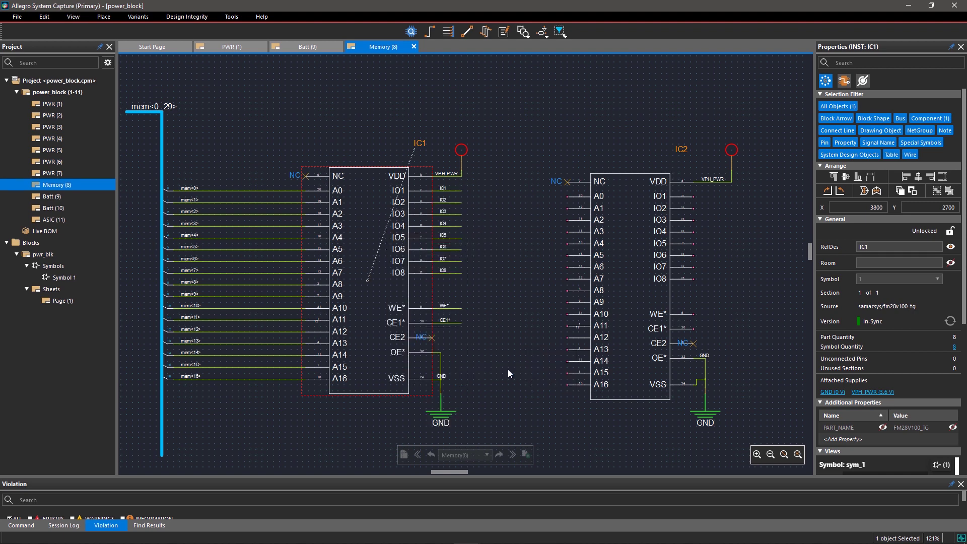
Draw a branch of the mem<0..29> bus down between IC1 and IC2, and tap IC1's IO1 to IO8, WE* and CE1* stubs into it
{"action": "key", "text": "b"}
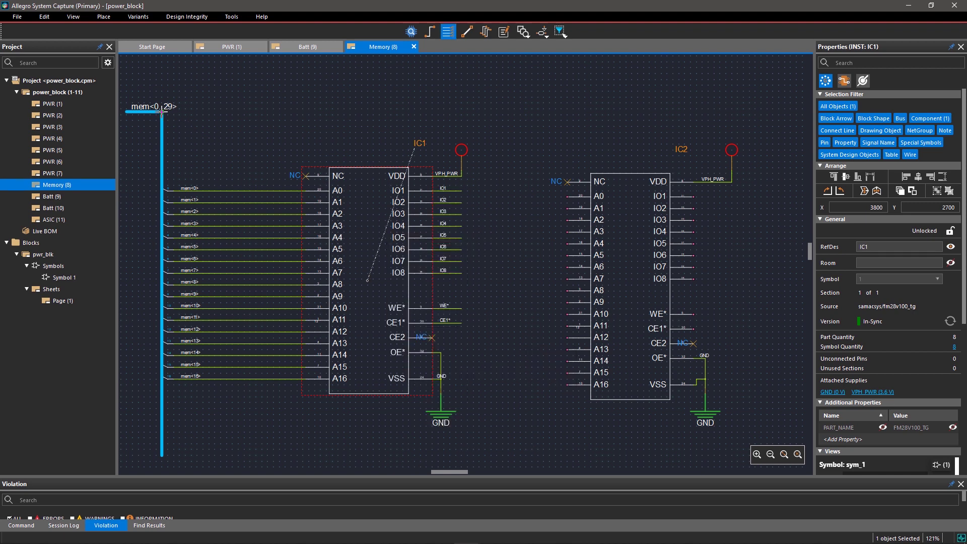
{"action": "left_click", "coordinate": [162, 112]}
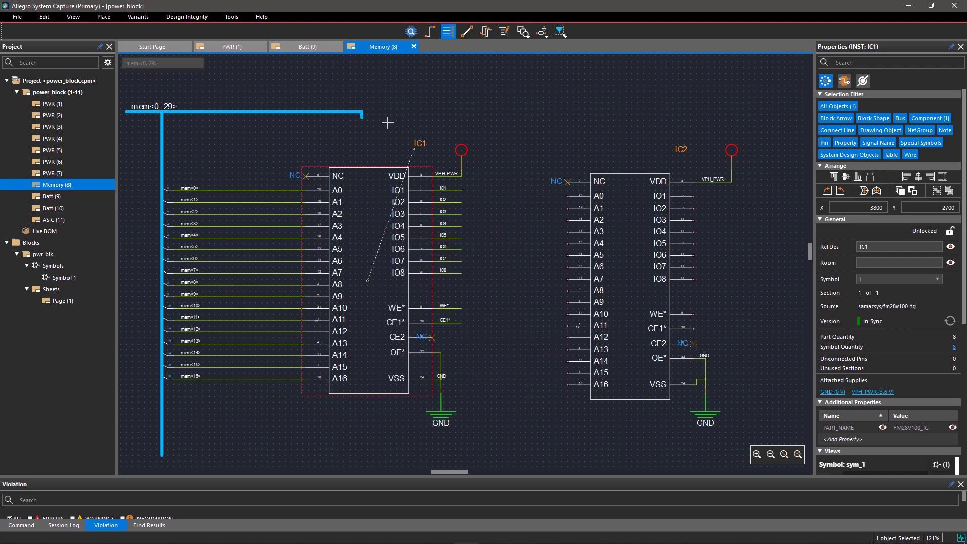
{"action": "right_click", "coordinate": [516, 452]}
{"action": "left_click", "coordinate": [527, 458]}
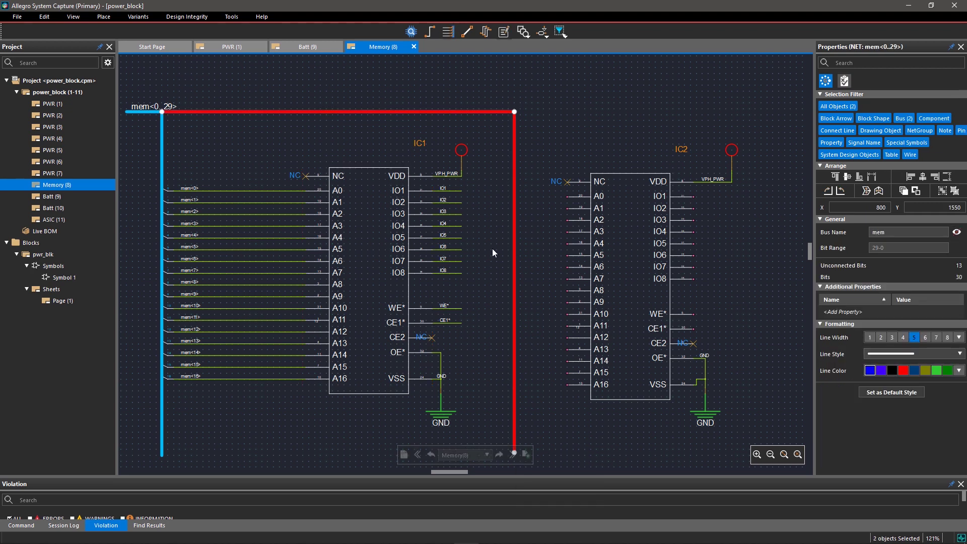
{"action": "left_click_drag", "start_coordinate": [468, 181], "coordinate": [511, 310]}
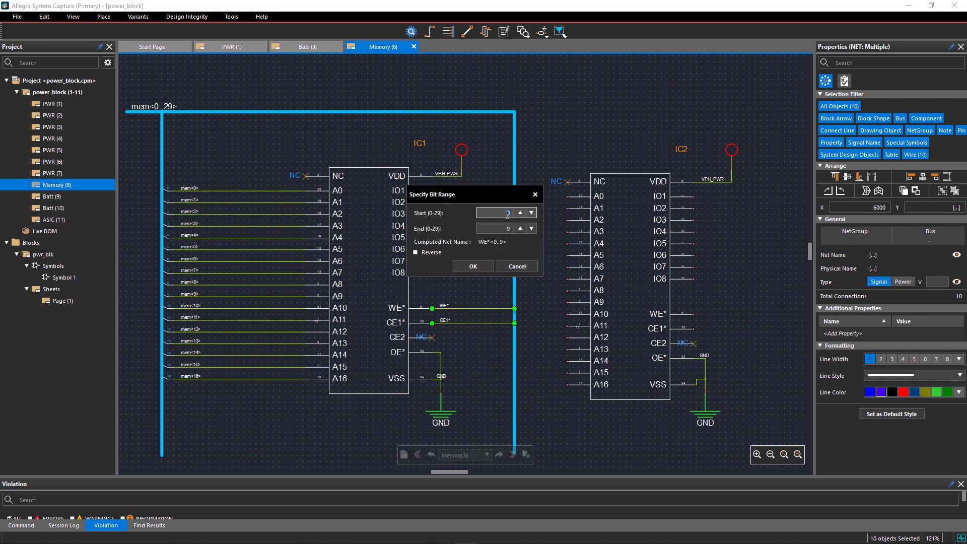
{"action": "left_click", "coordinate": [473, 266]}
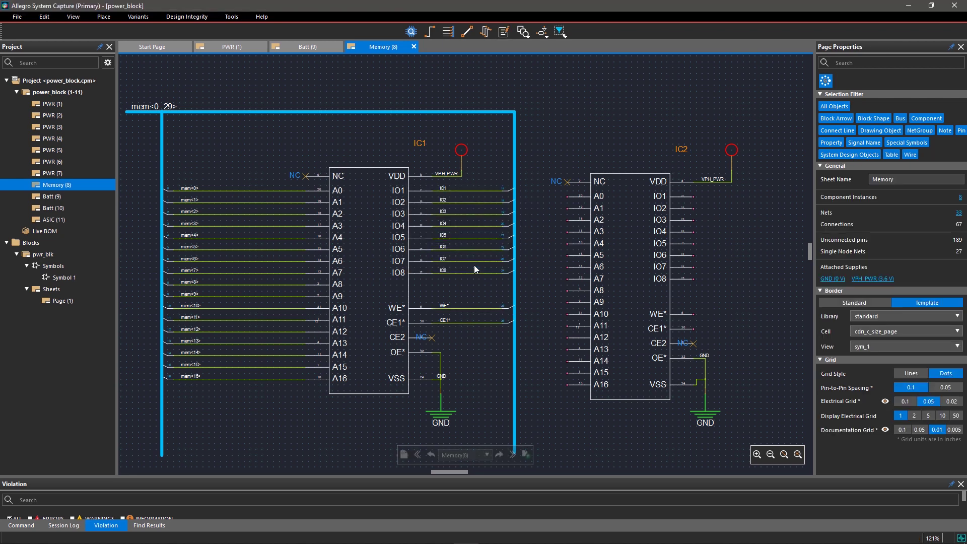
Draw bits mem<0> to mem<16> from the new bus branch to IC2's pins A0 to A16, and add pin-named stubs on IC2's unconnected pins
{"action": "left_click", "coordinate": [515, 243]}
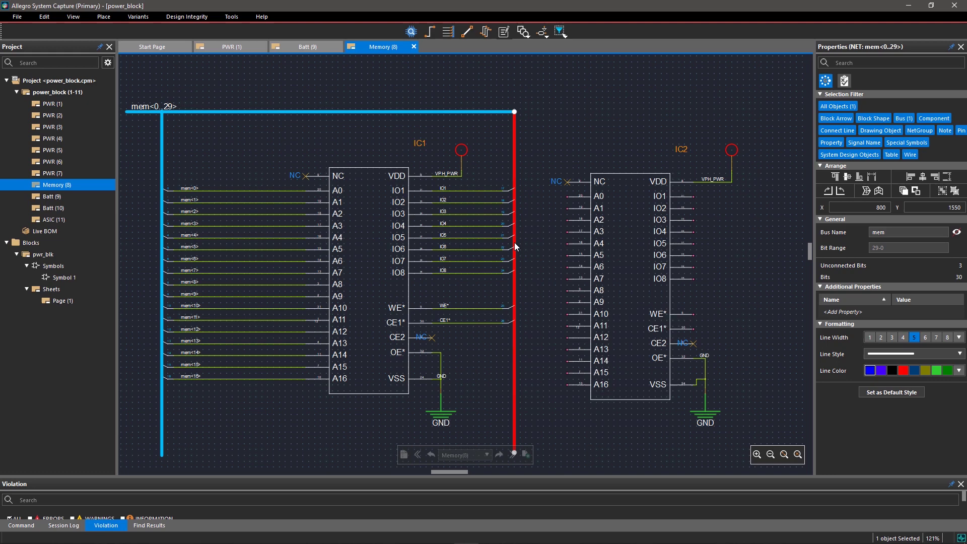
{"action": "right_click", "coordinate": [514, 244]}
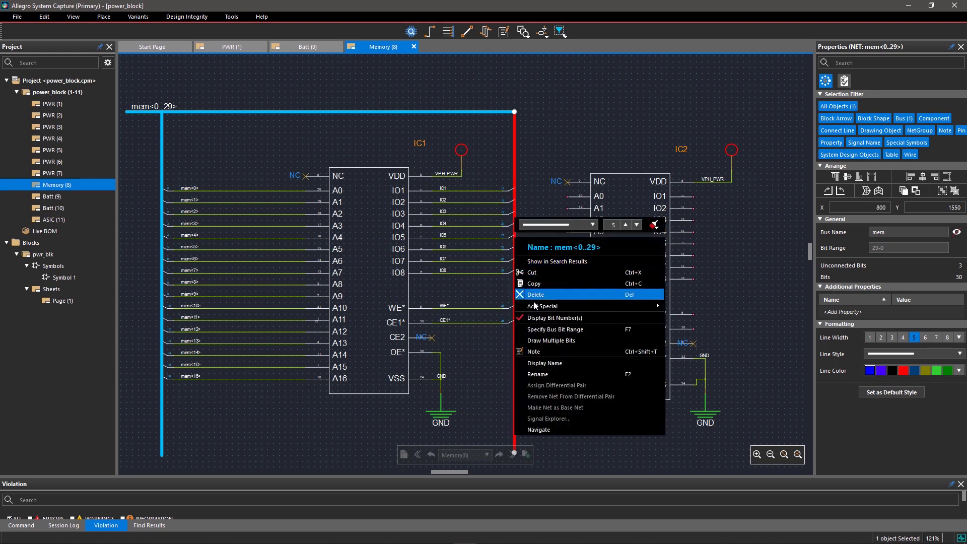
{"action": "left_click", "coordinate": [549, 341]}
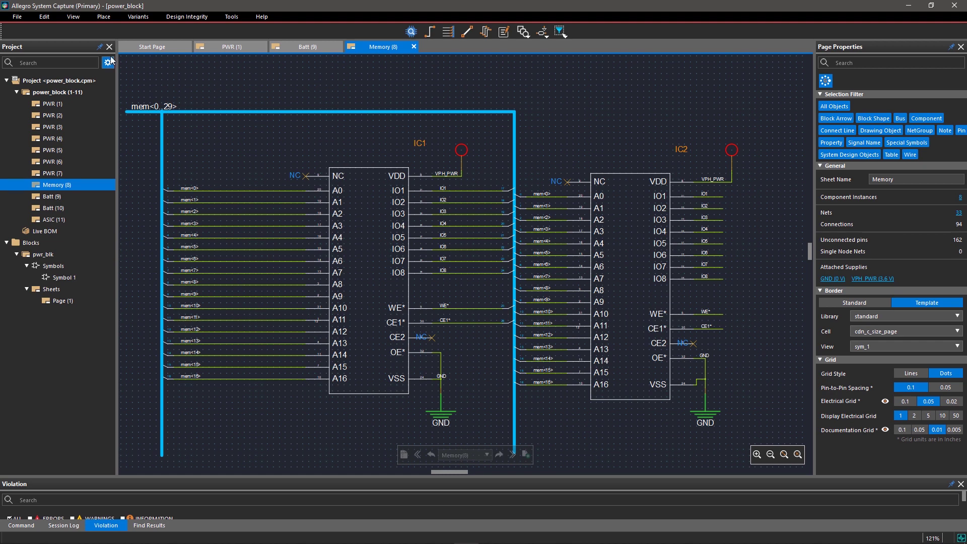
Enable the display of hotspots for unconnected nets in the schematic wiring preferences
{"action": "left_click", "coordinate": [43, 17]}
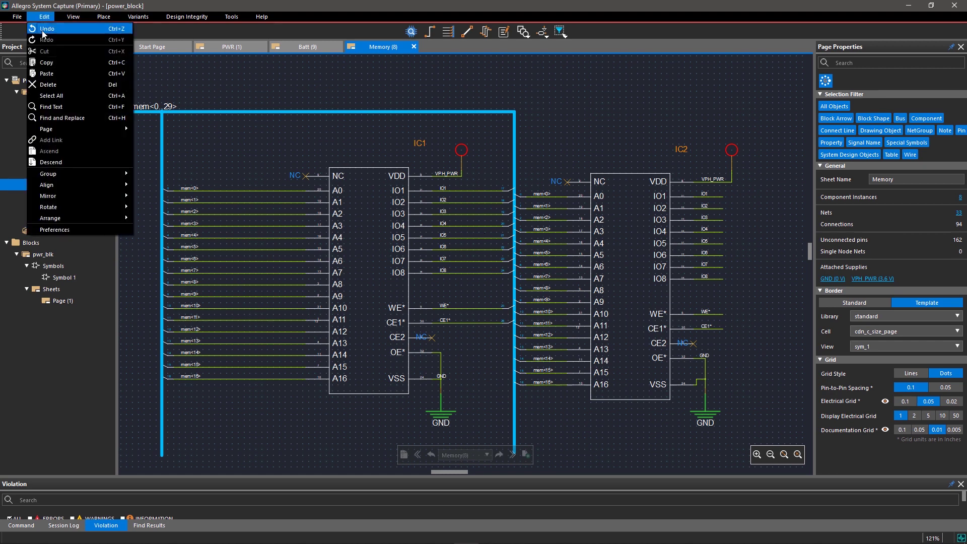
{"action": "left_click", "coordinate": [55, 230]}
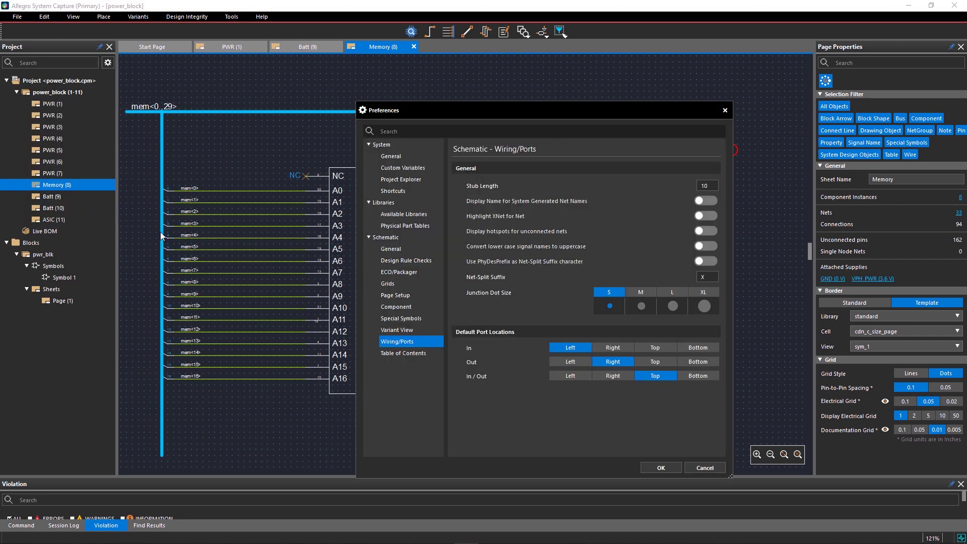
{"action": "left_click", "coordinate": [710, 230]}
{"action": "left_click", "coordinate": [661, 469]}
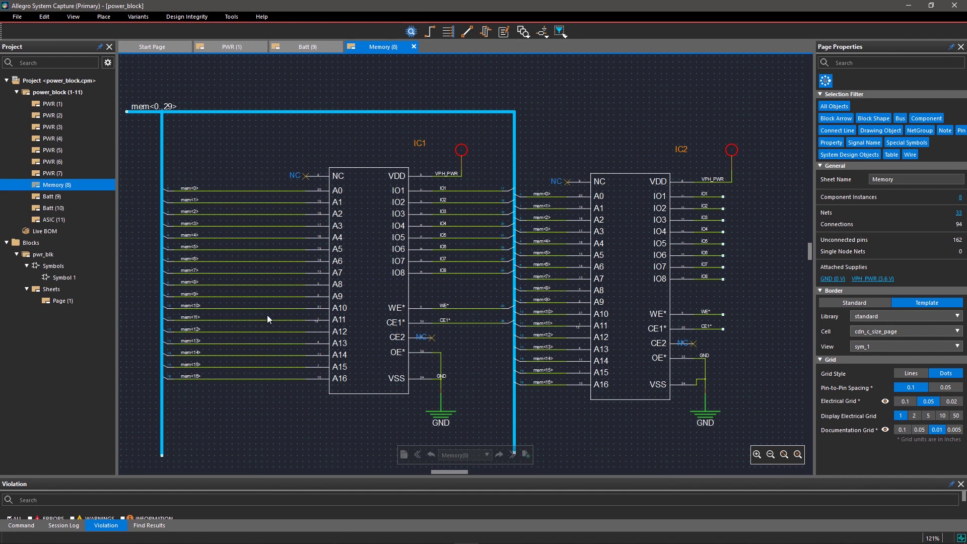
On the ASIC (11) page, assign U3's BCLK_ITP_DN and BCLK_ITP_DP nets as a differential pair with the proposed name
{"action": "double_click", "coordinate": [63, 220]}
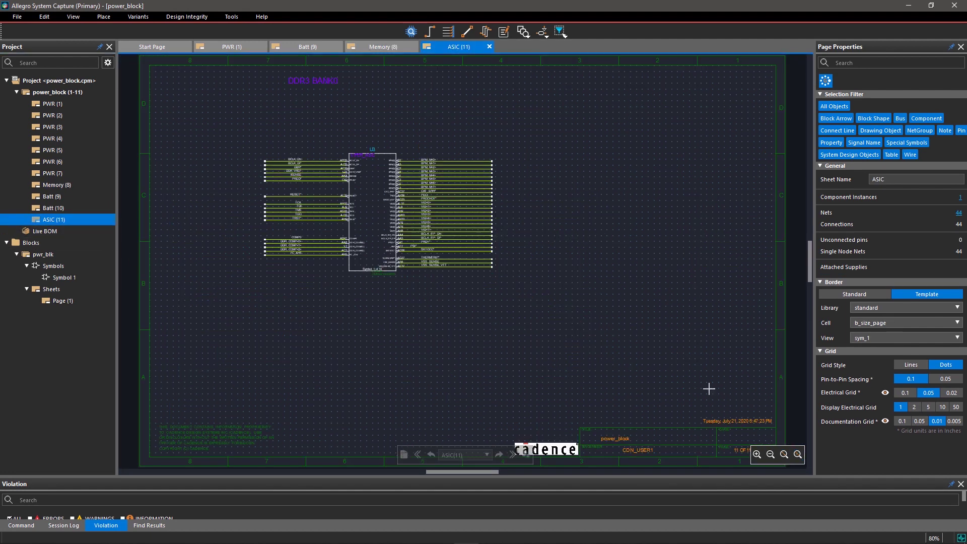
{"action": "right_click_drag", "start_coordinate": [486, 161], "coordinate": [244, 304]}
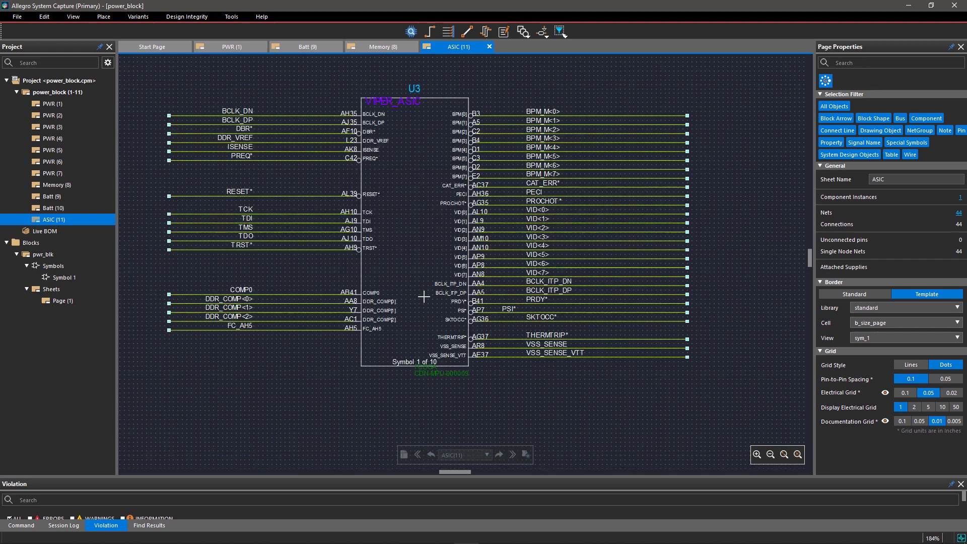
{"action": "left_click_drag", "start_coordinate": [697, 283], "coordinate": [656, 295]}
{"action": "right_click", "coordinate": [656, 293]}
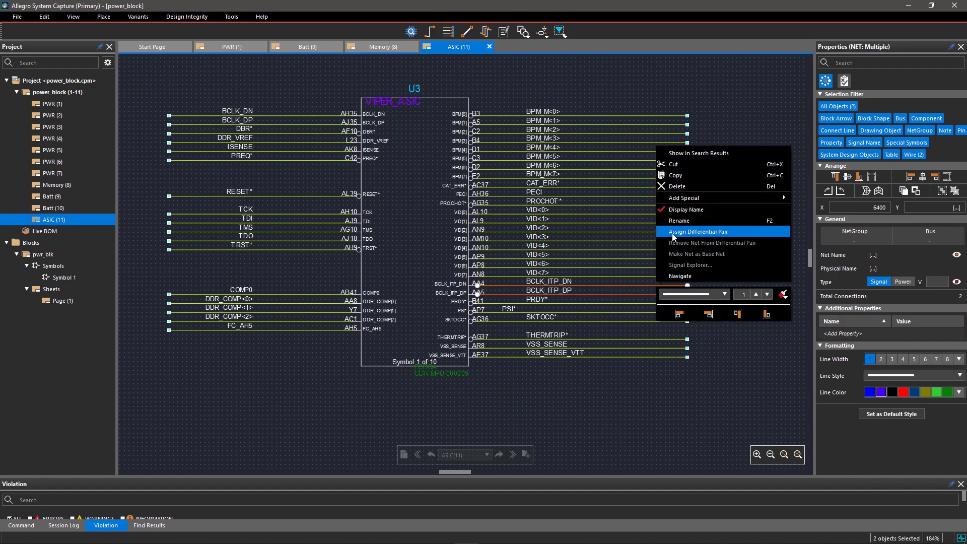
{"action": "left_click", "coordinate": [673, 233]}
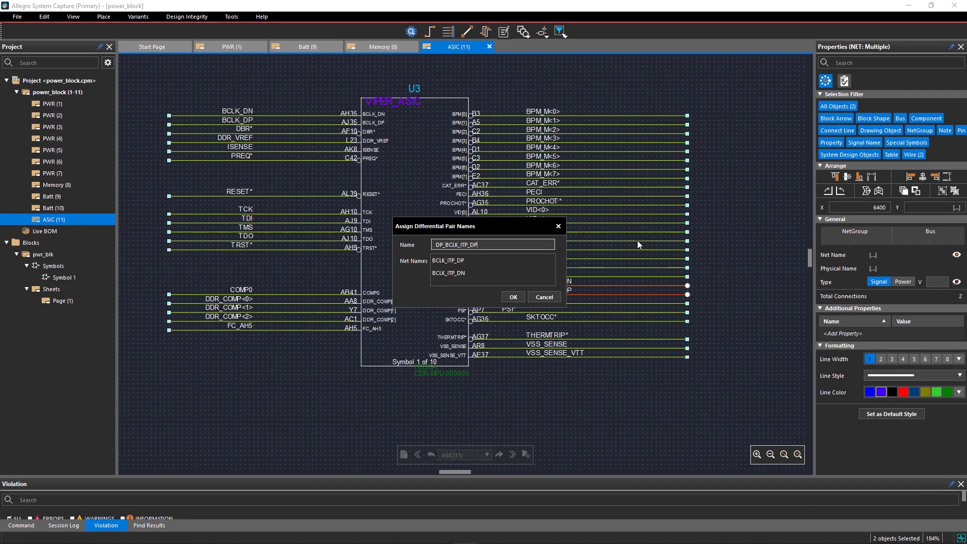
{"action": "left_click", "coordinate": [513, 297]}
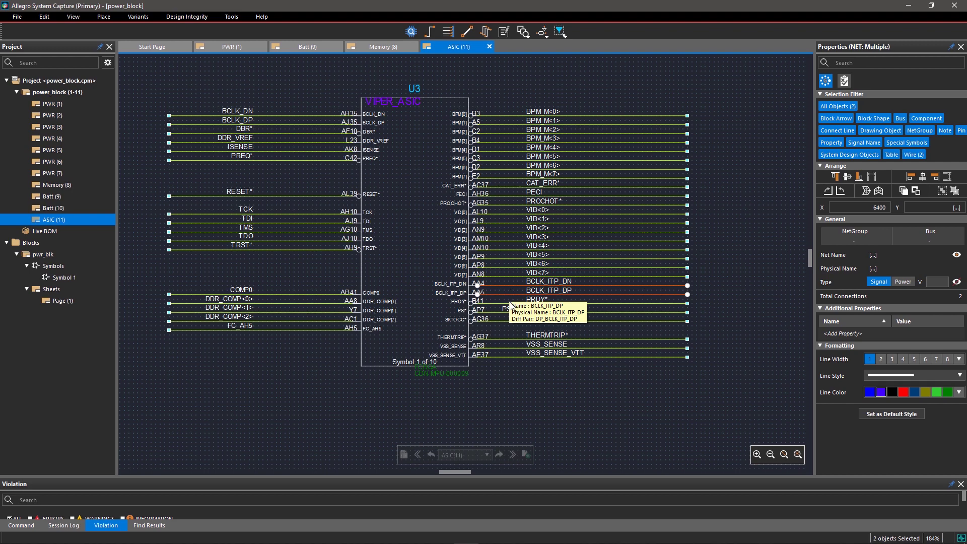
{"action": "left_click", "coordinate": [545, 368]}
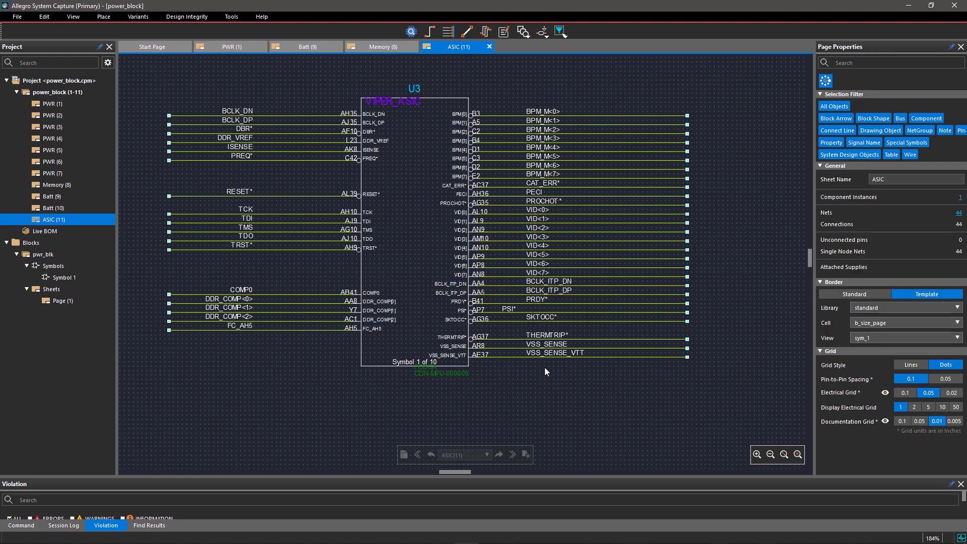